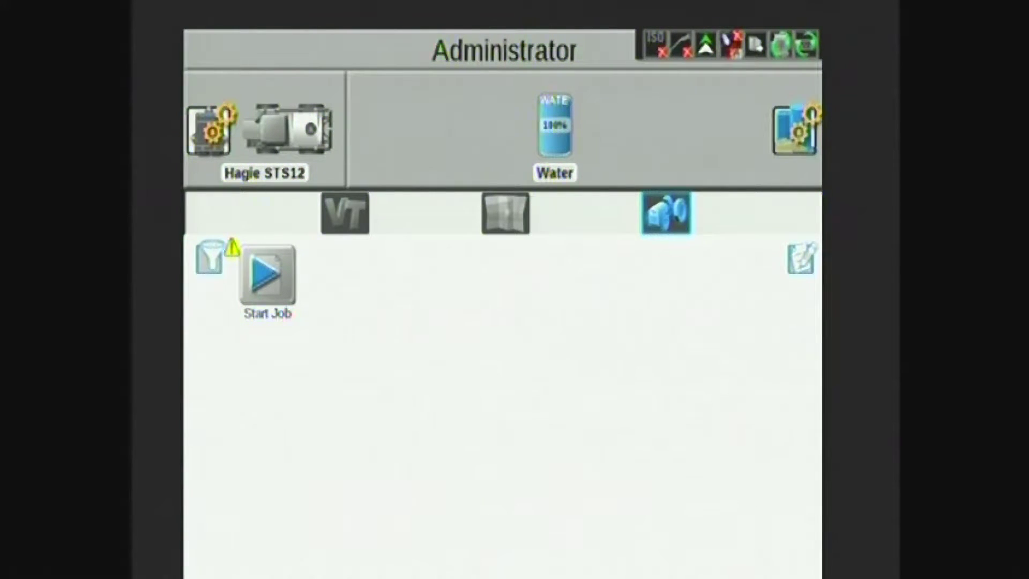
Look through the user information and location information pages of the Administrator's user profile
left_click(494, 41)
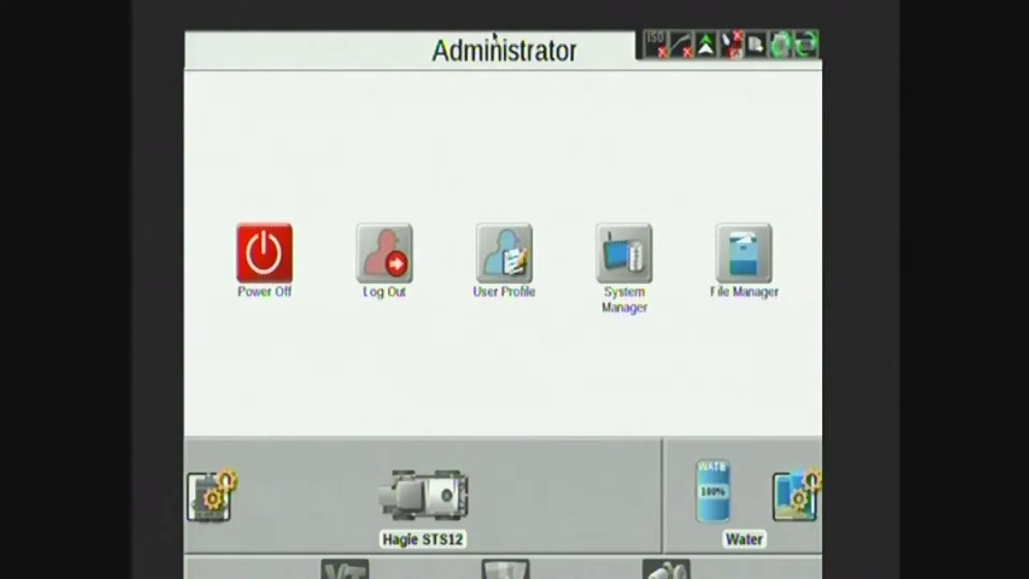
left_click(497, 250)
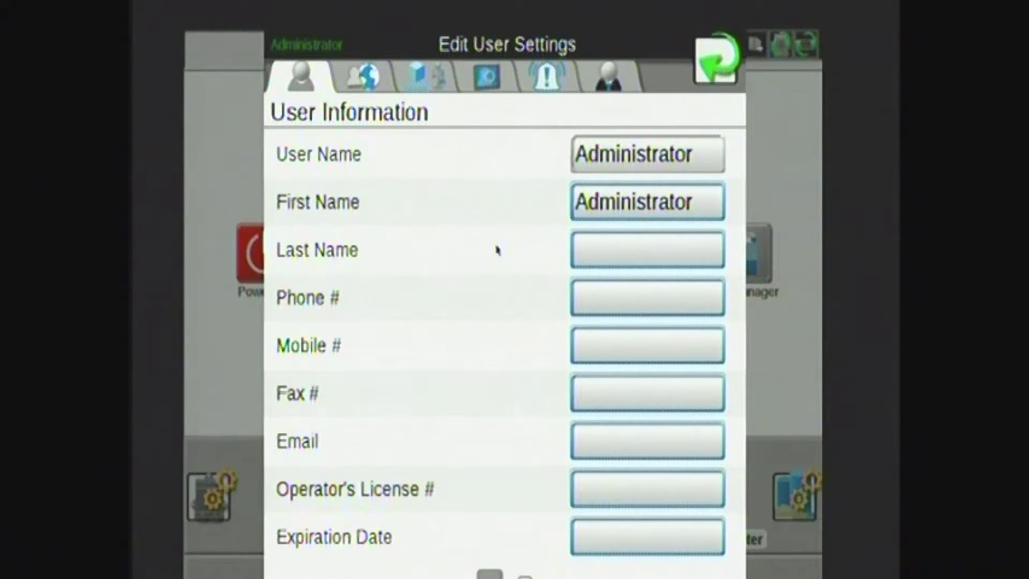
left_click(357, 75)
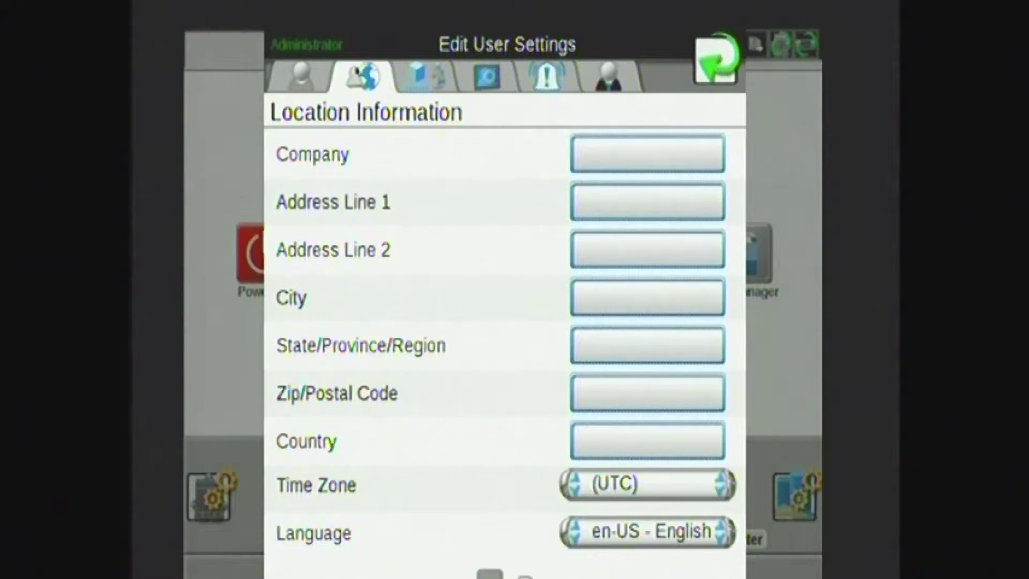
left_click(717, 59)
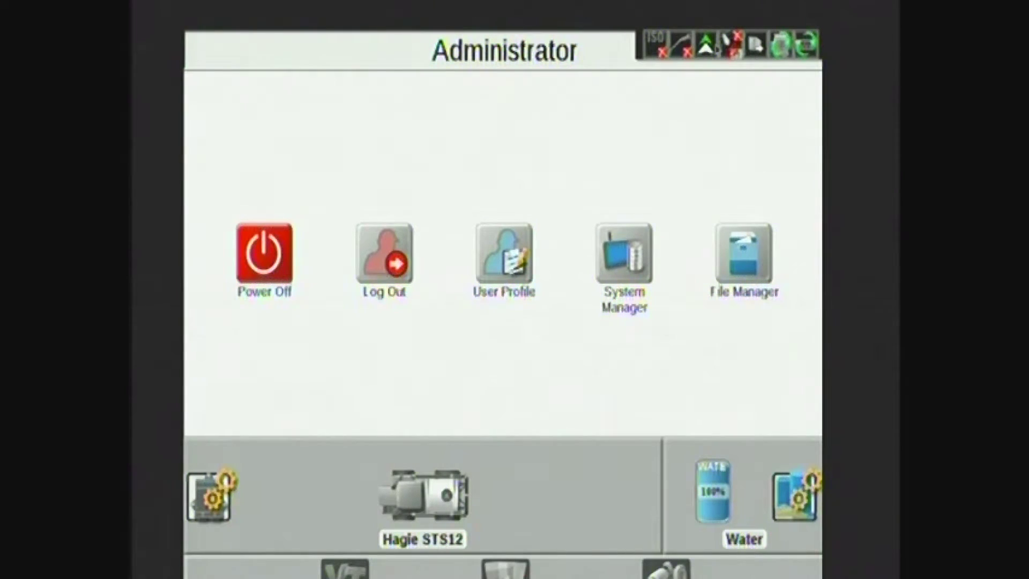
Look through the System Manager's software version, hardware update, unlocked features, Slingshot Field Hub and hardware information pages
left_click(616, 242)
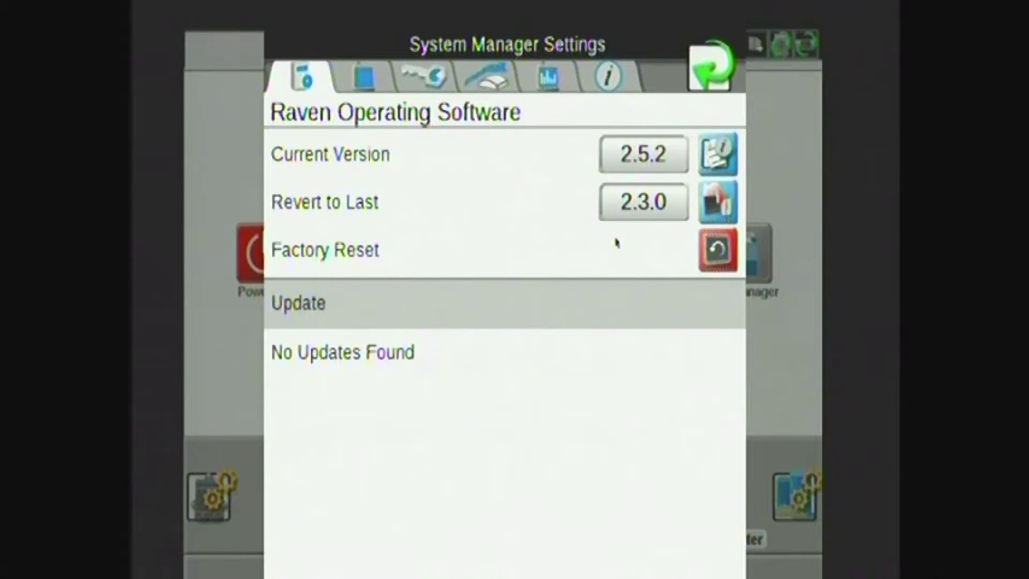
left_click(364, 75)
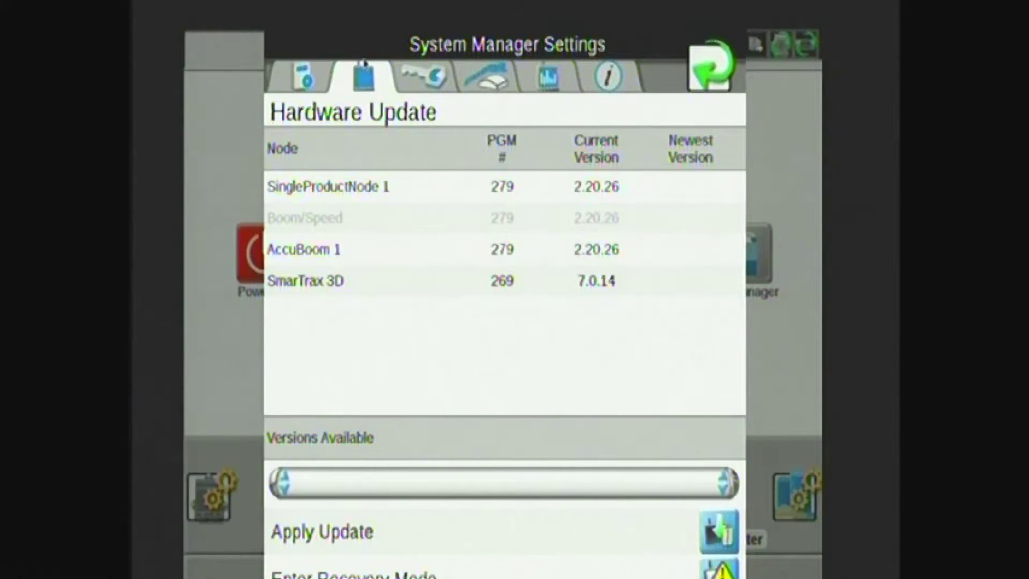
left_click(421, 92)
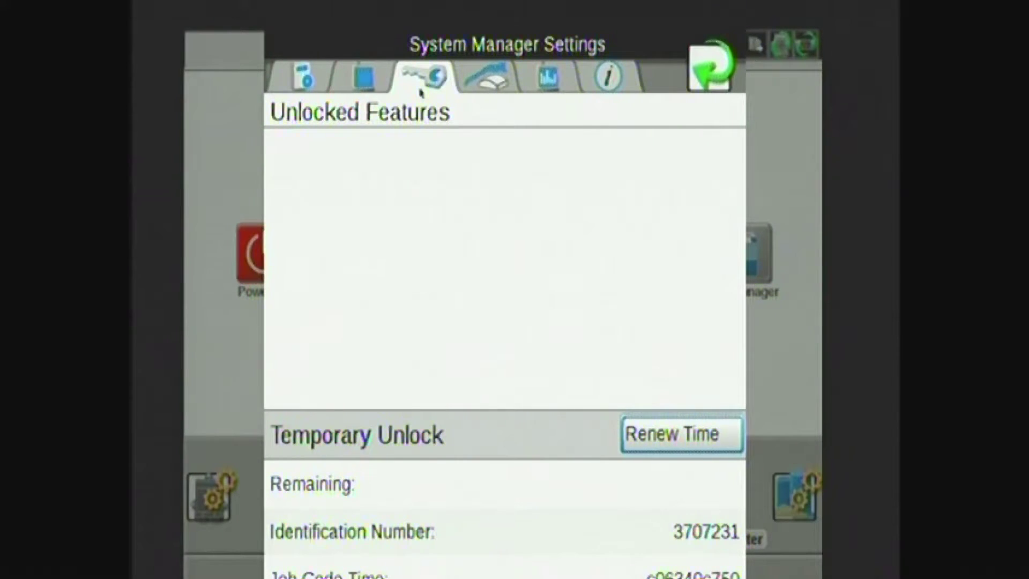
left_click(488, 76)
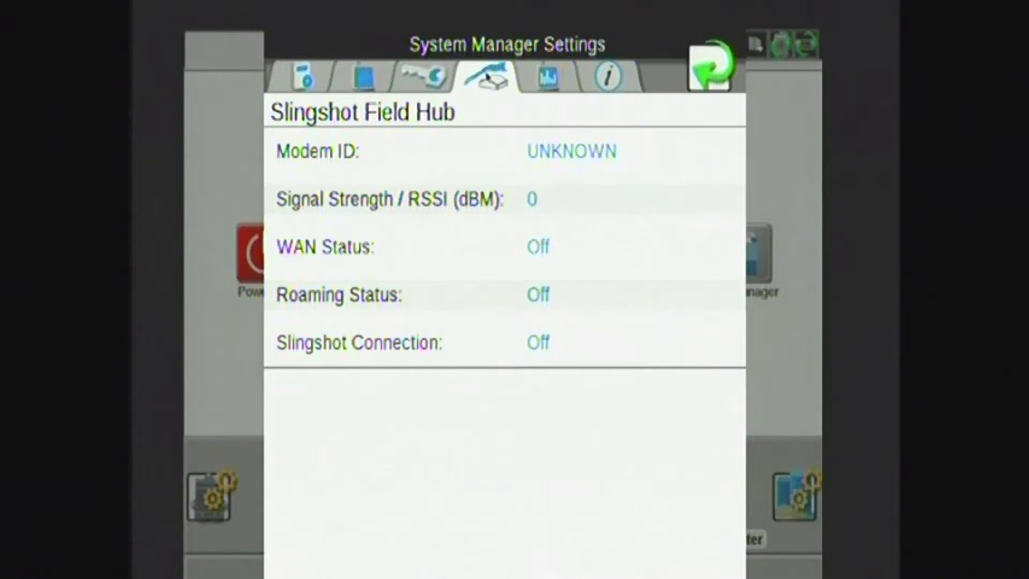
left_click(547, 76)
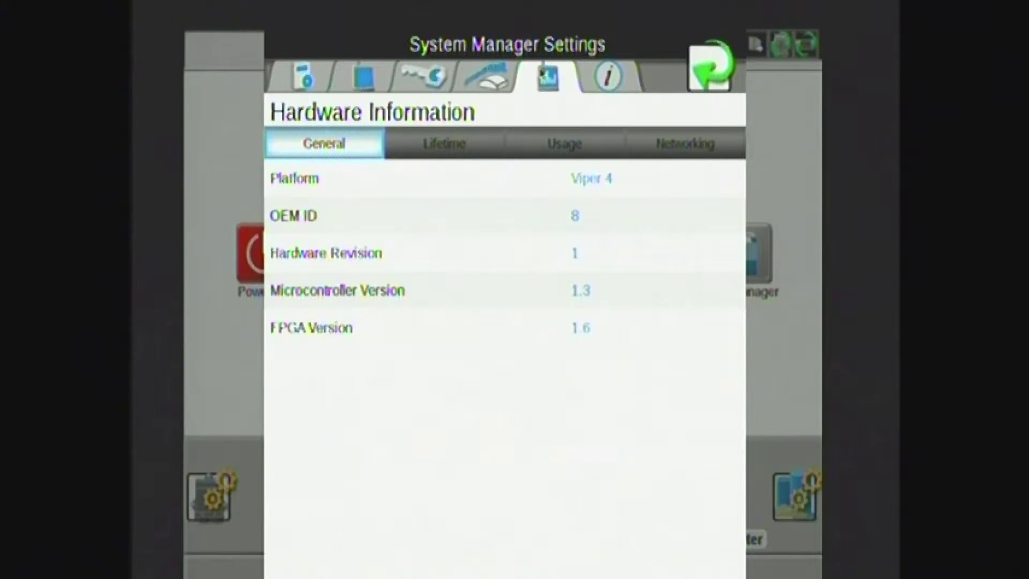
left_click(708, 68)
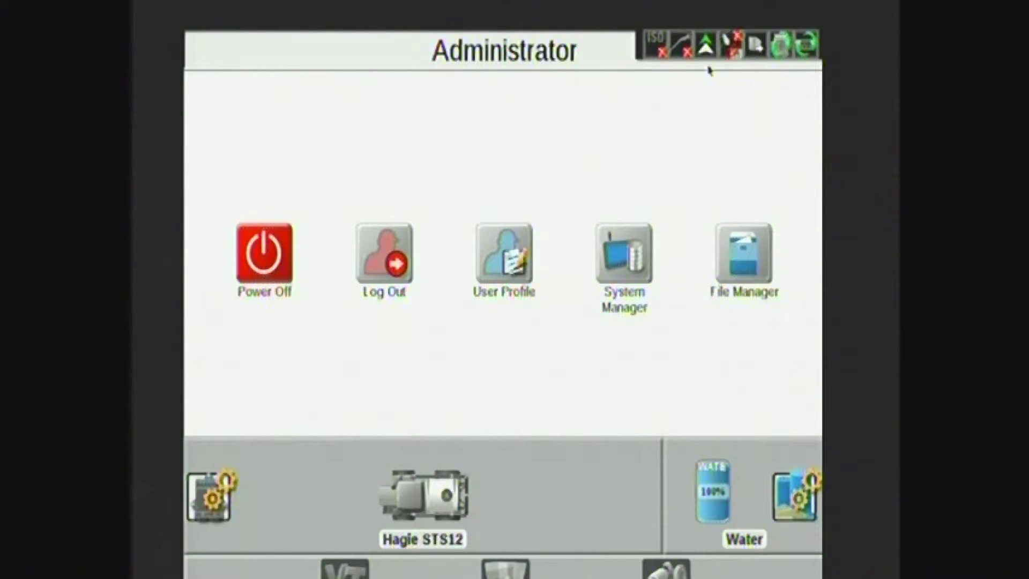
left_click(744, 251)
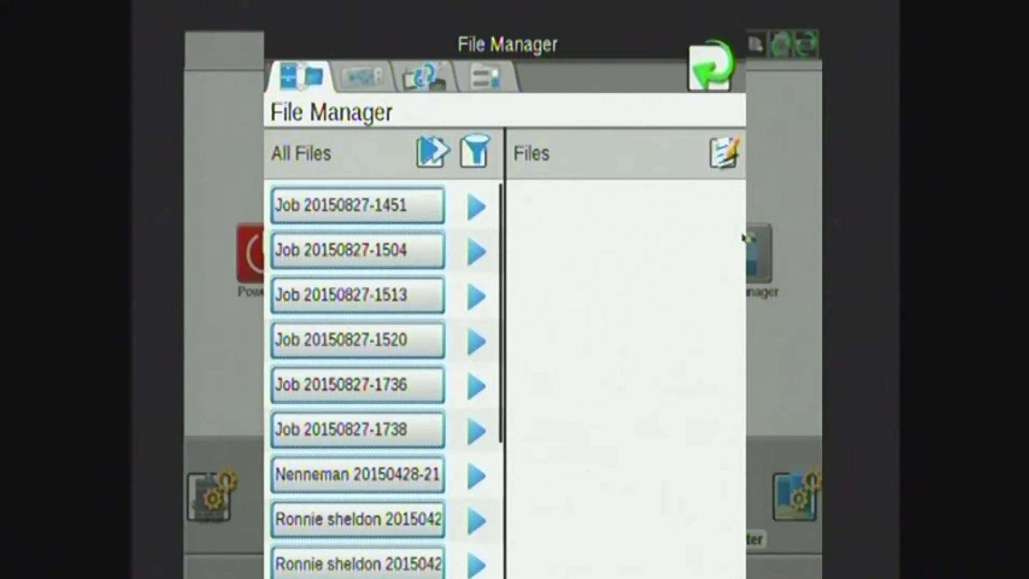
left_click(474, 206)
left_click(466, 250)
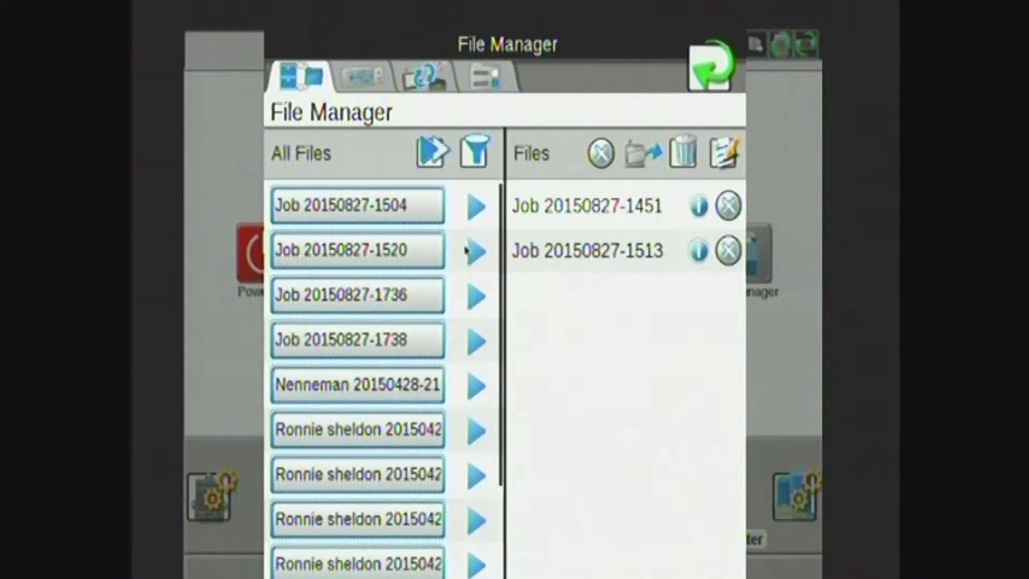
left_click(627, 151)
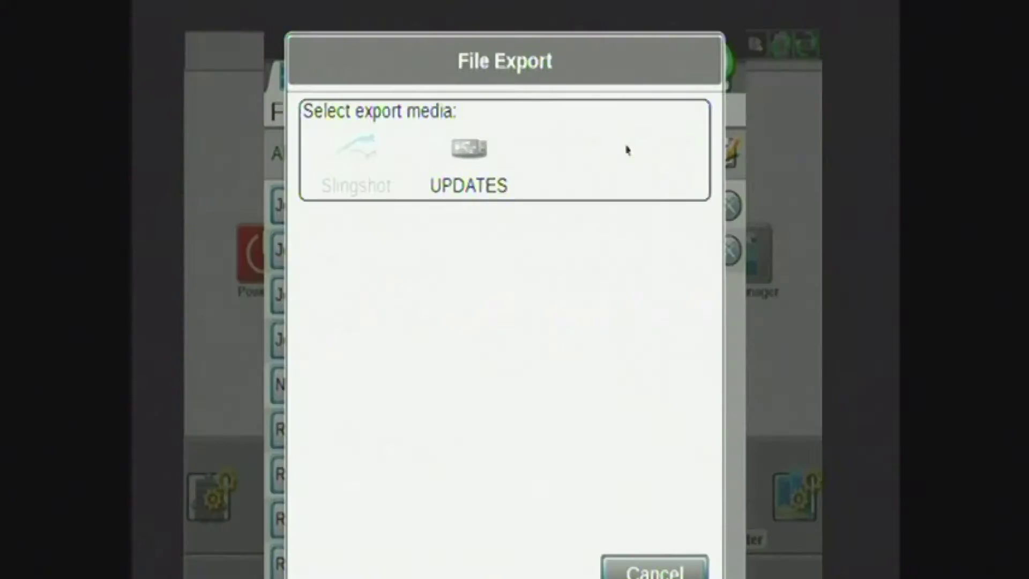
left_click(670, 572)
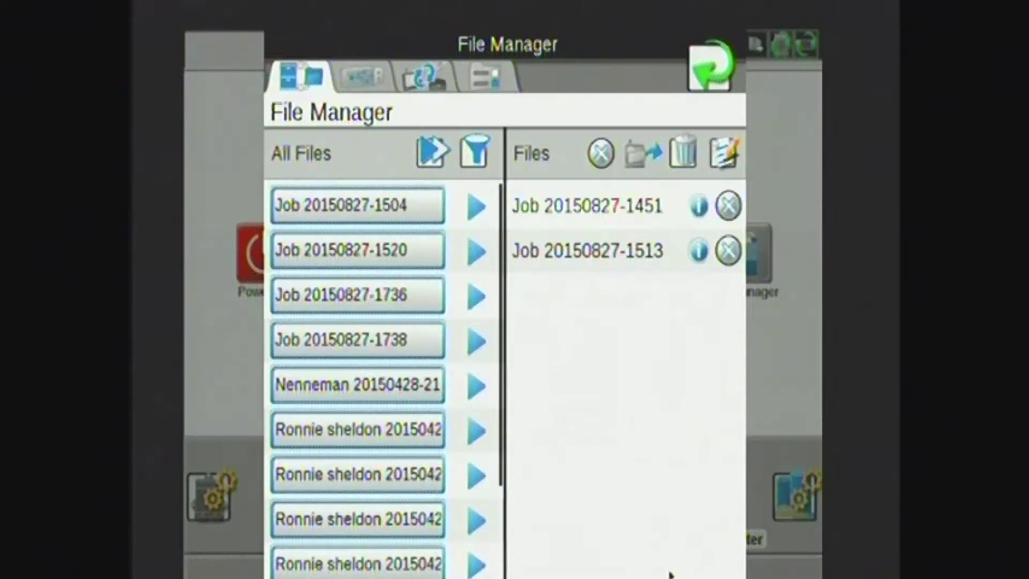
Check the File Manager's USB import options and file transfer history
left_click(354, 74)
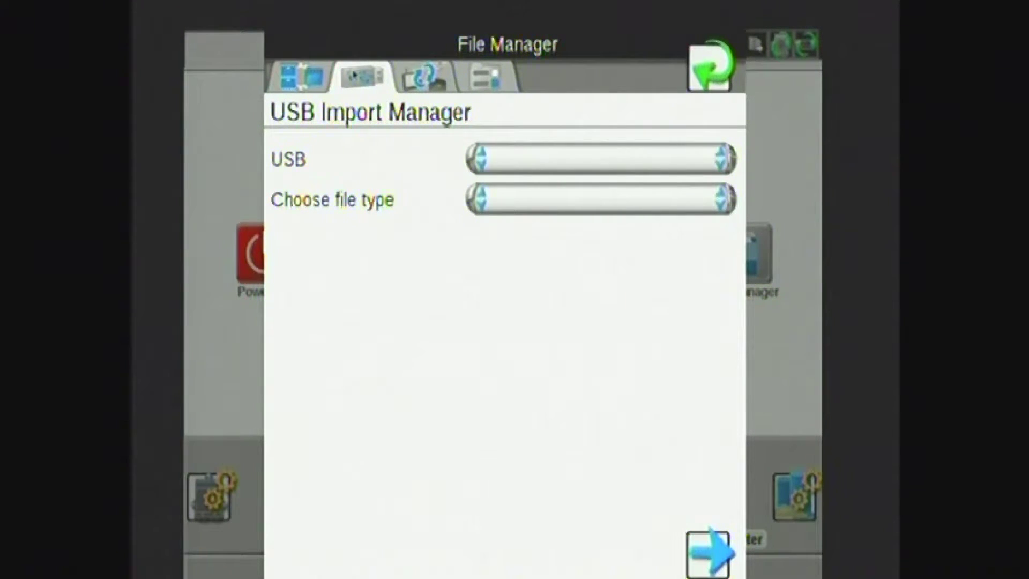
left_click(423, 76)
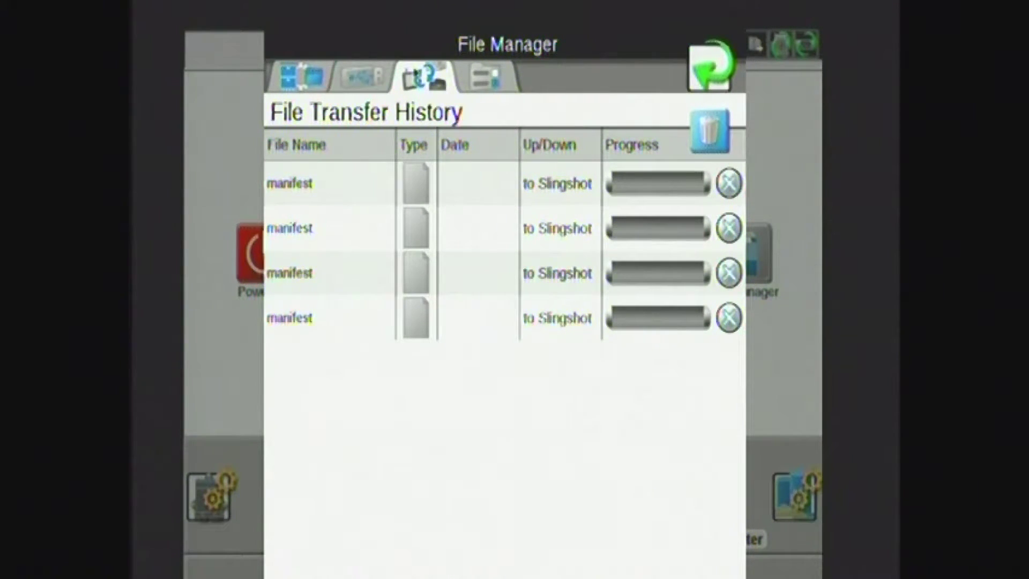
left_click(708, 64)
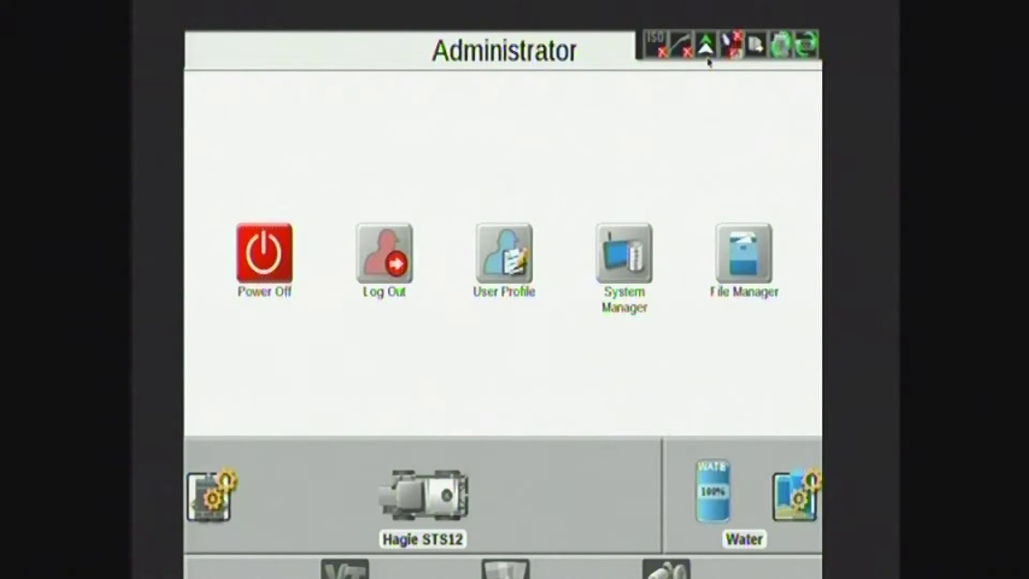
Review the AccuBoom settings of the Hagie STS12 machine
left_click(207, 496)
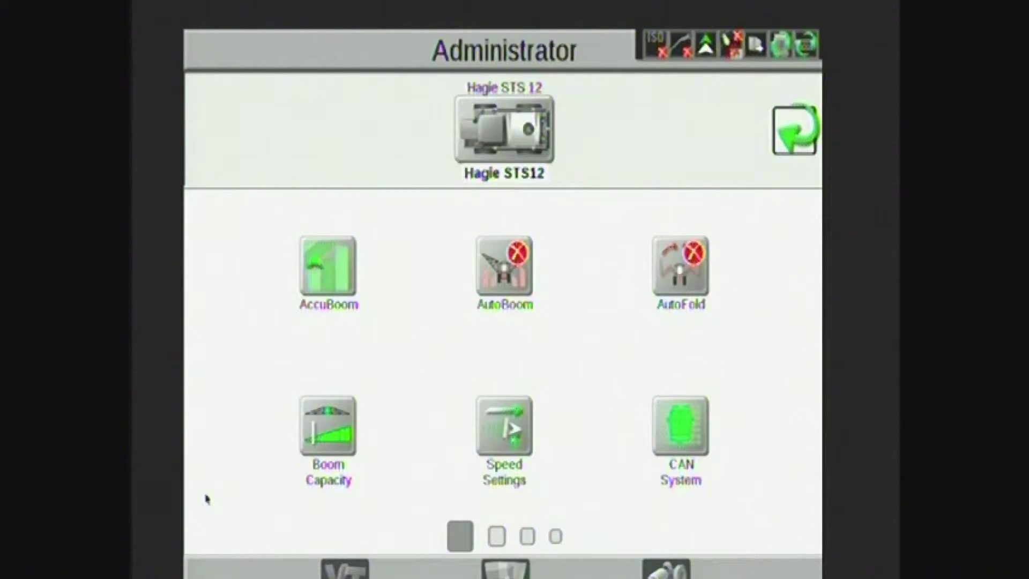
left_click(333, 278)
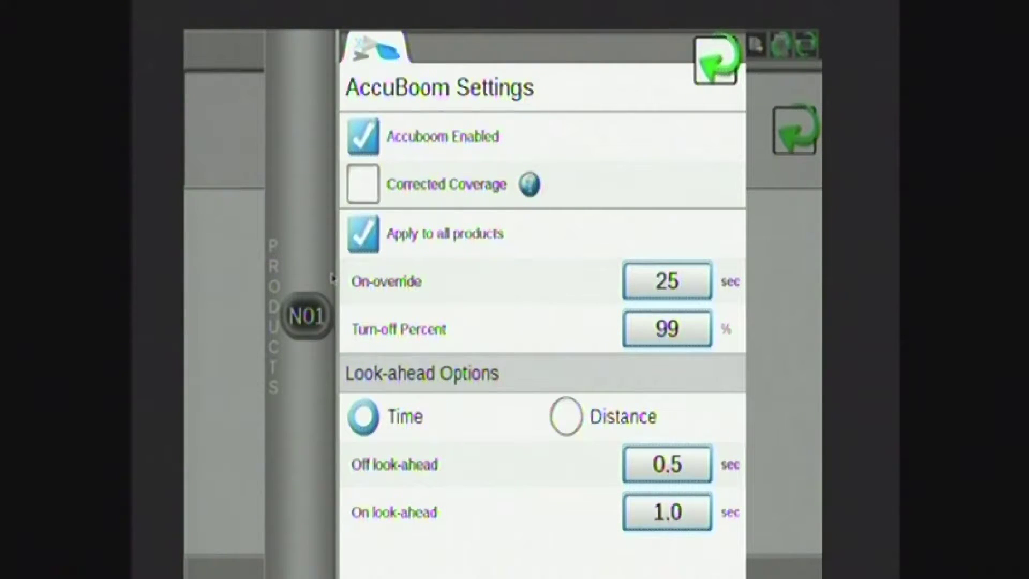
left_click(715, 60)
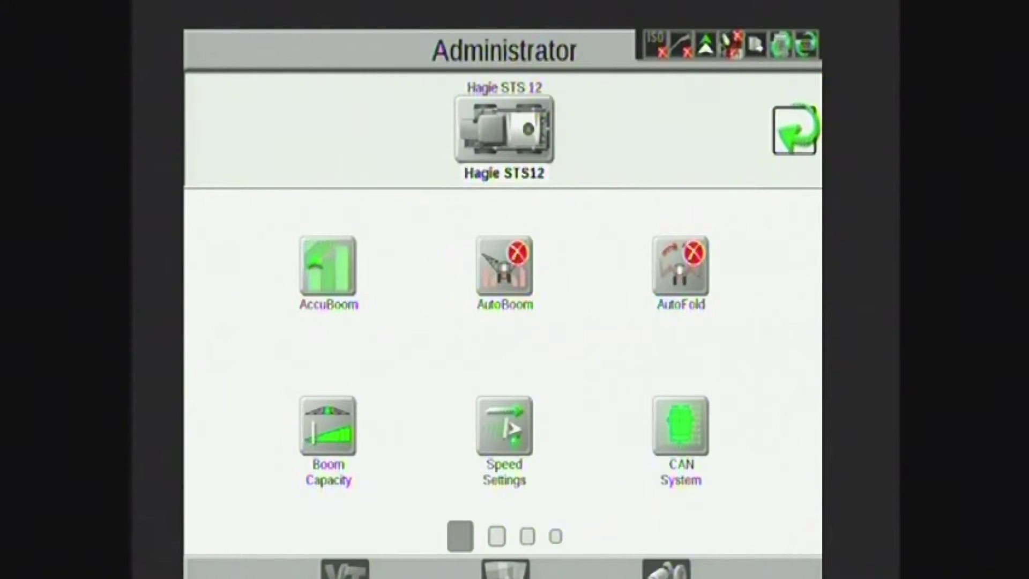
Set the machine's speed sensor type to GPS in the speed settings
left_click(515, 428)
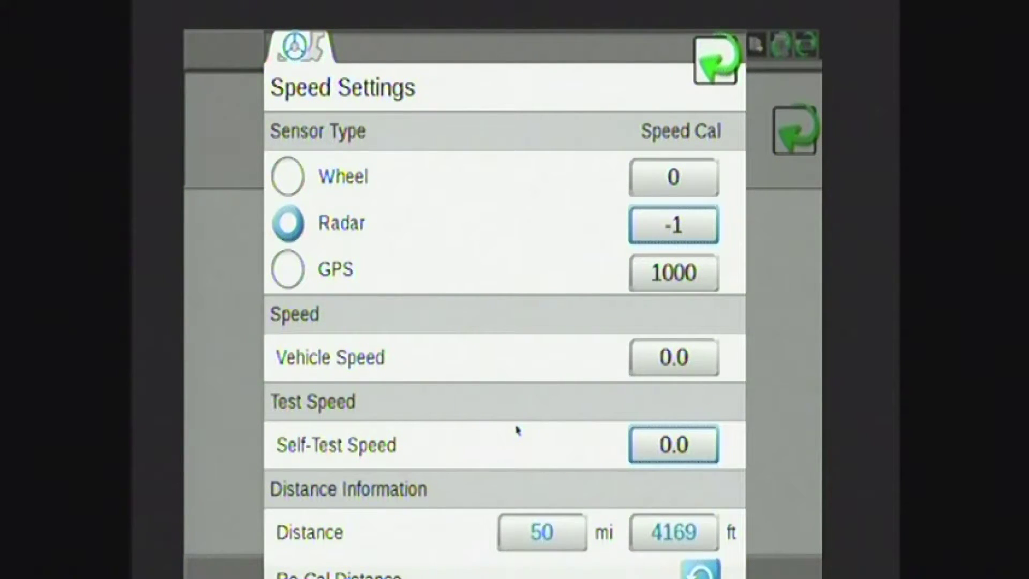
left_click(277, 271)
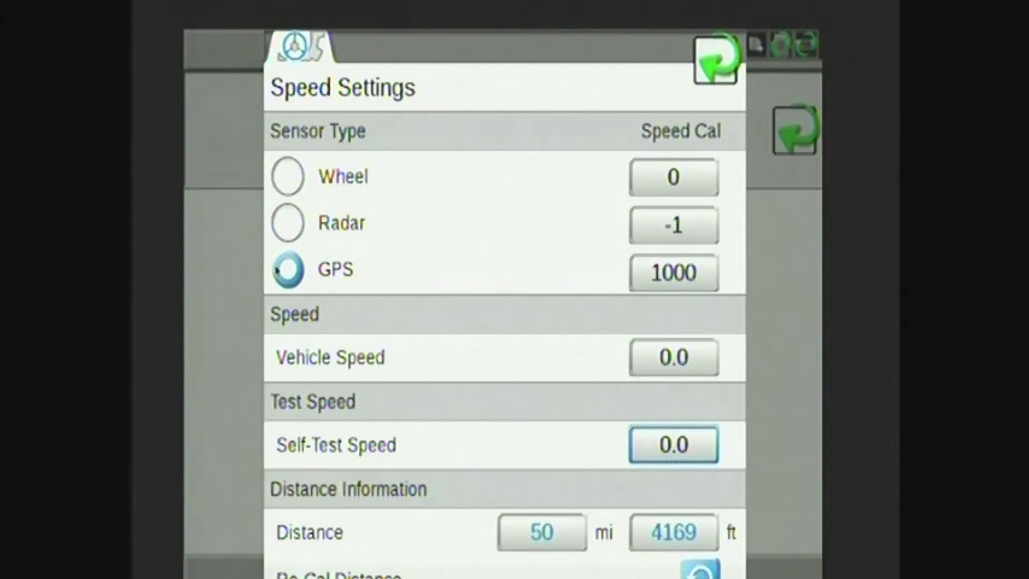
left_click(716, 60)
Check the nodes listed in the CAN system and the machine's GPS global settings
left_click(678, 429)
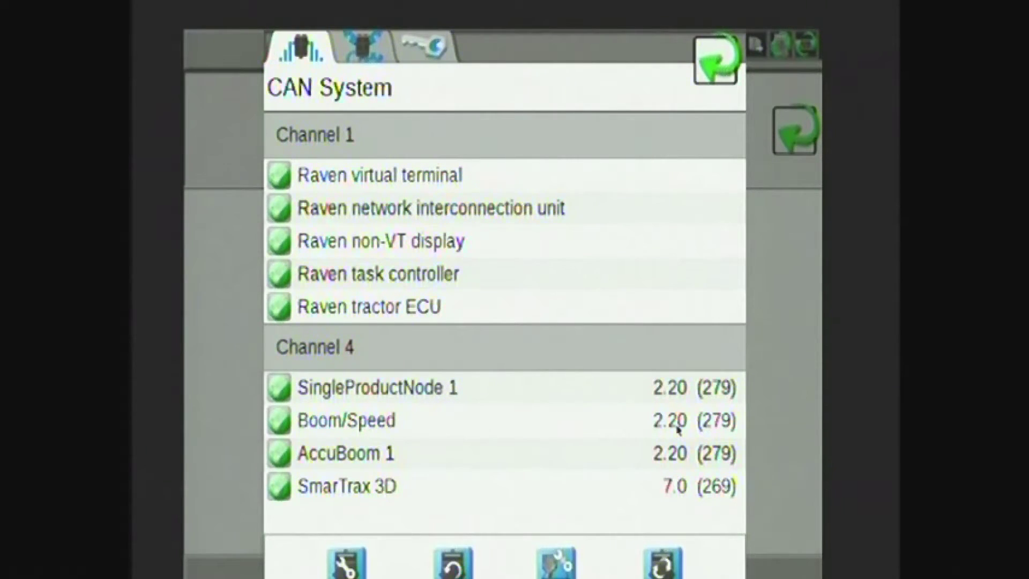
left_click(717, 60)
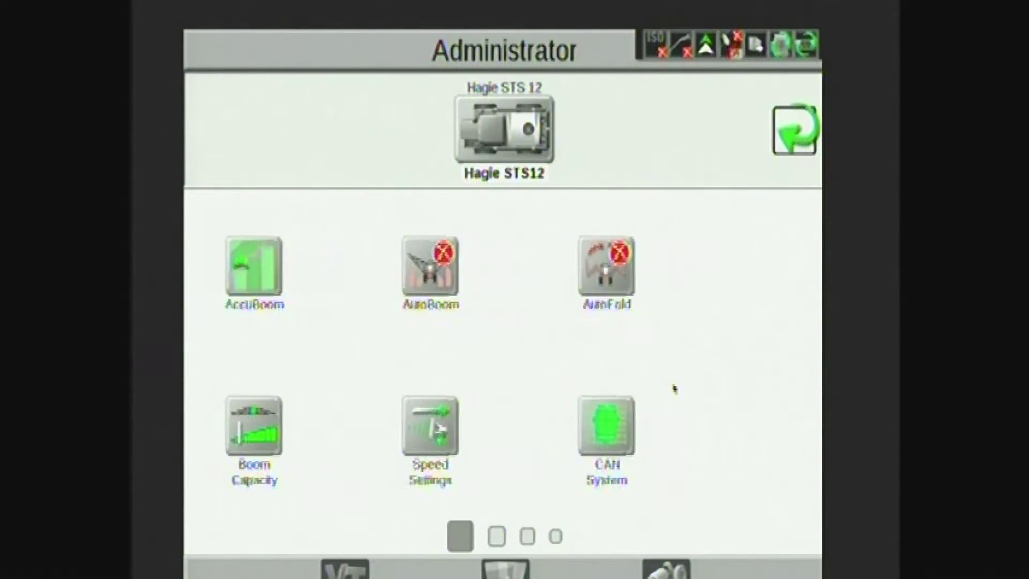
left_click_drag(673, 386, 289, 379)
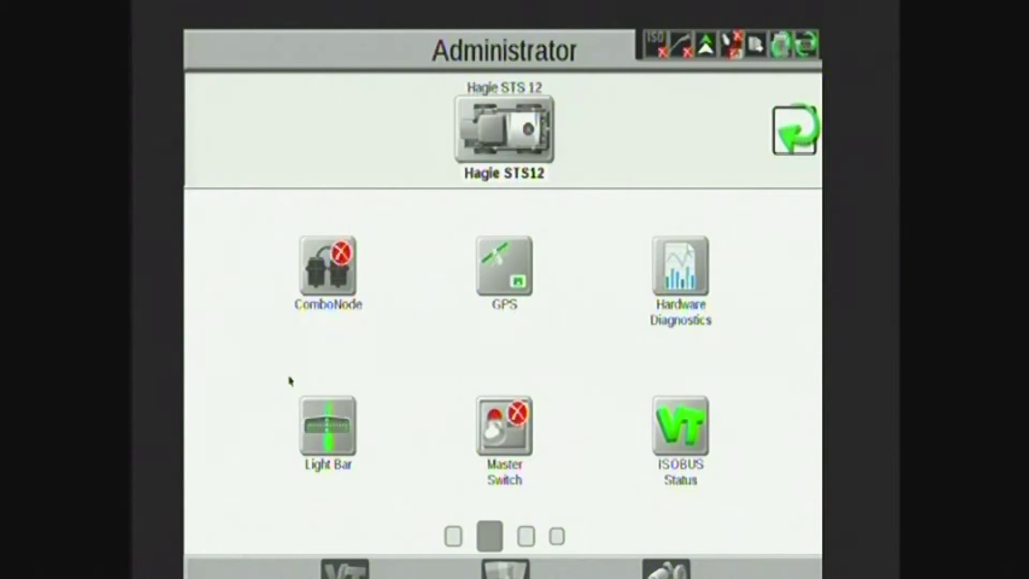
left_click(503, 266)
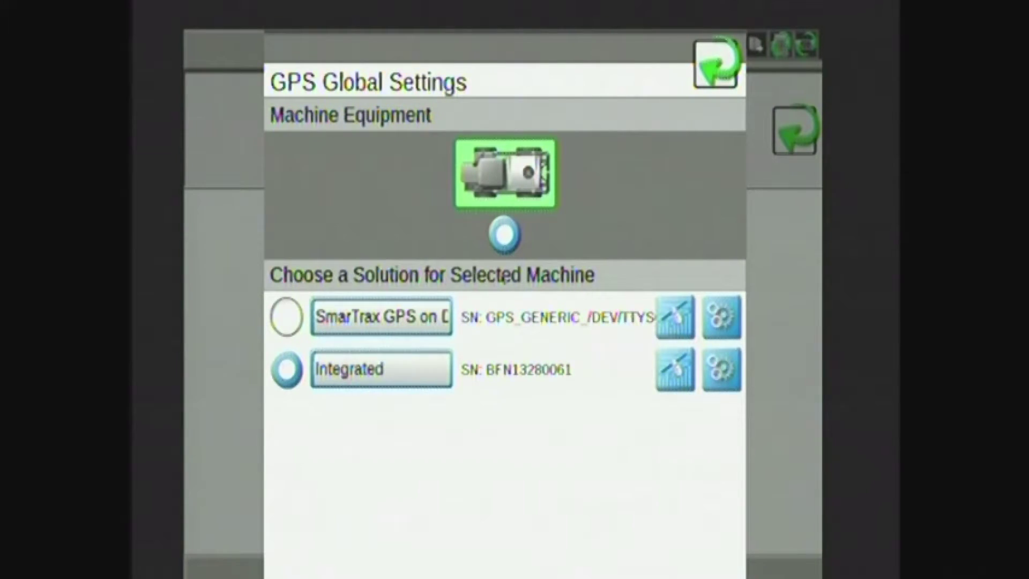
left_click(715, 64)
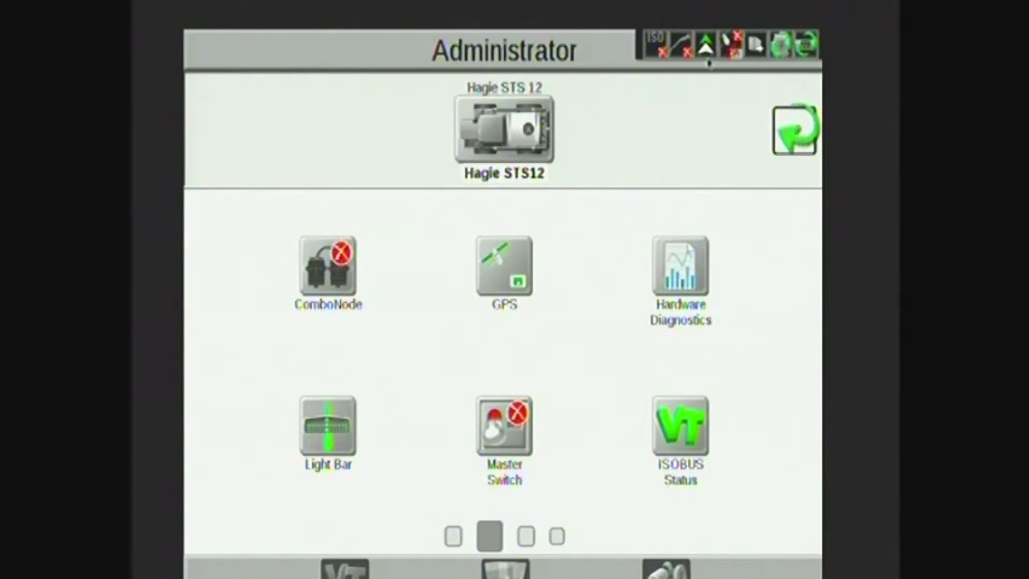
Review the product, valve control, PWM, calibration and pressure settings for product N01 in Product Control
left_click_drag(700, 396, 317, 429)
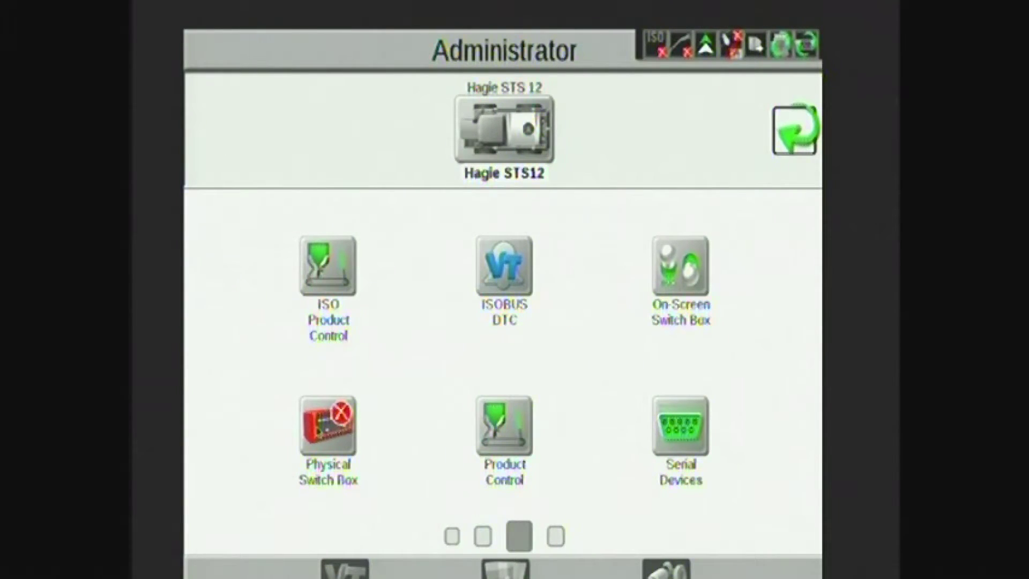
left_click(499, 416)
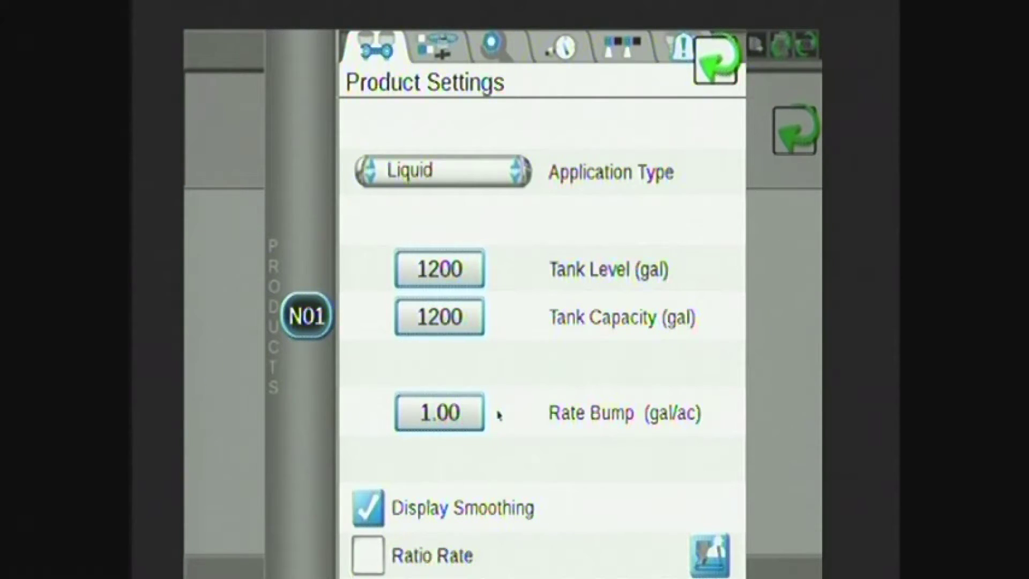
left_click(437, 47)
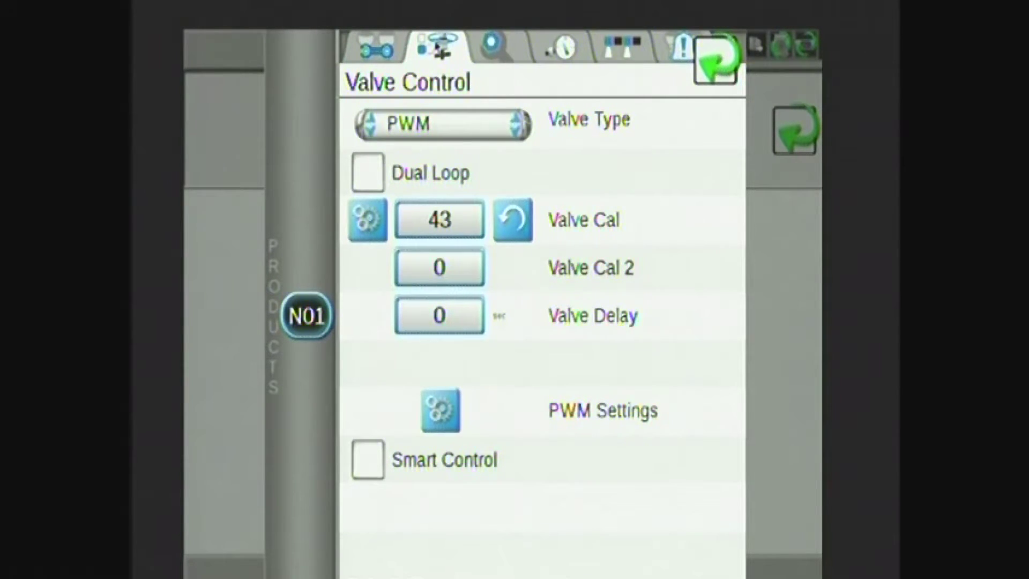
left_click(439, 410)
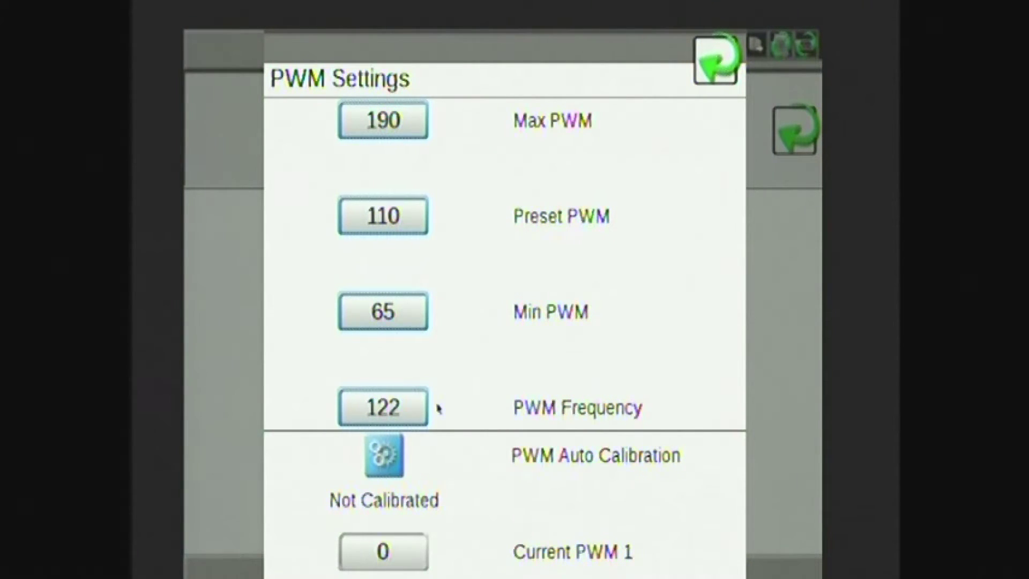
left_click(715, 60)
left_click(495, 46)
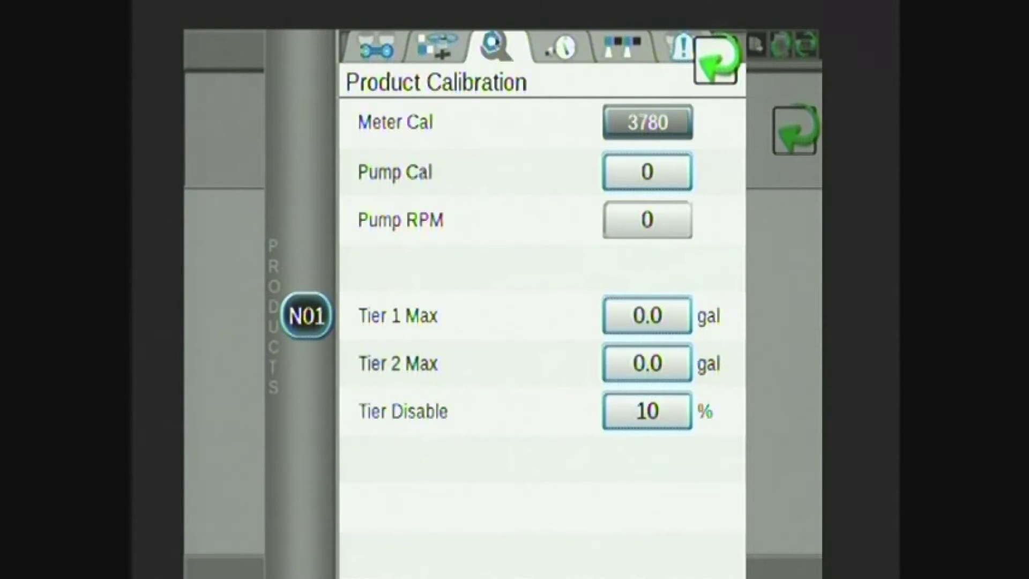
left_click(563, 49)
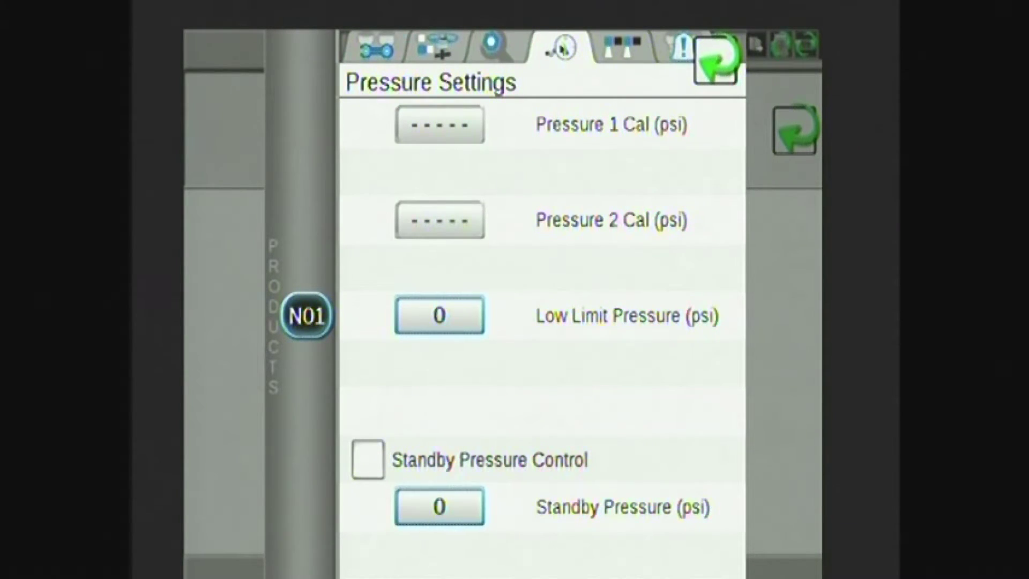
Turn off section 1 in the section settings of product N01
left_click(621, 45)
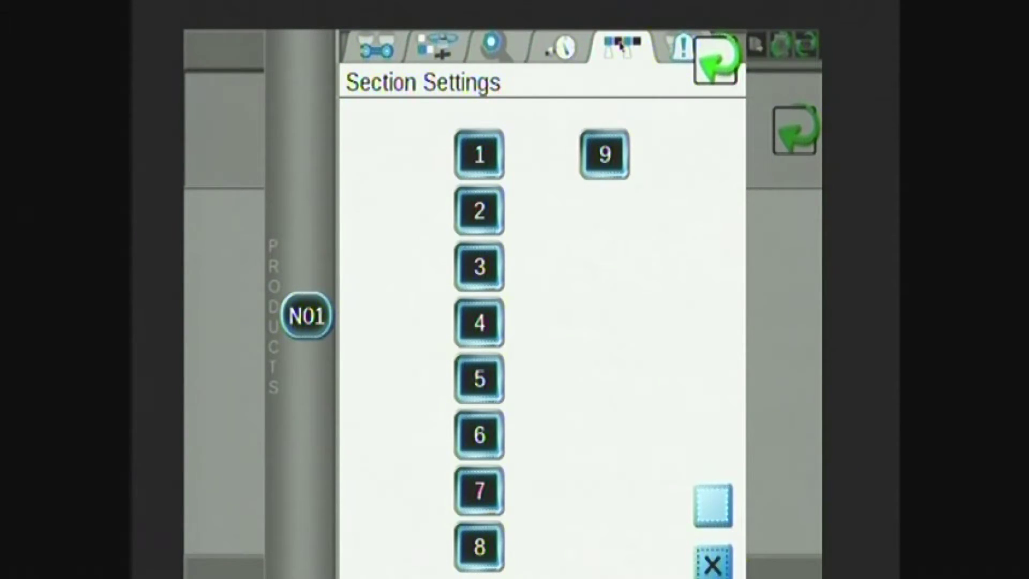
left_click(471, 163)
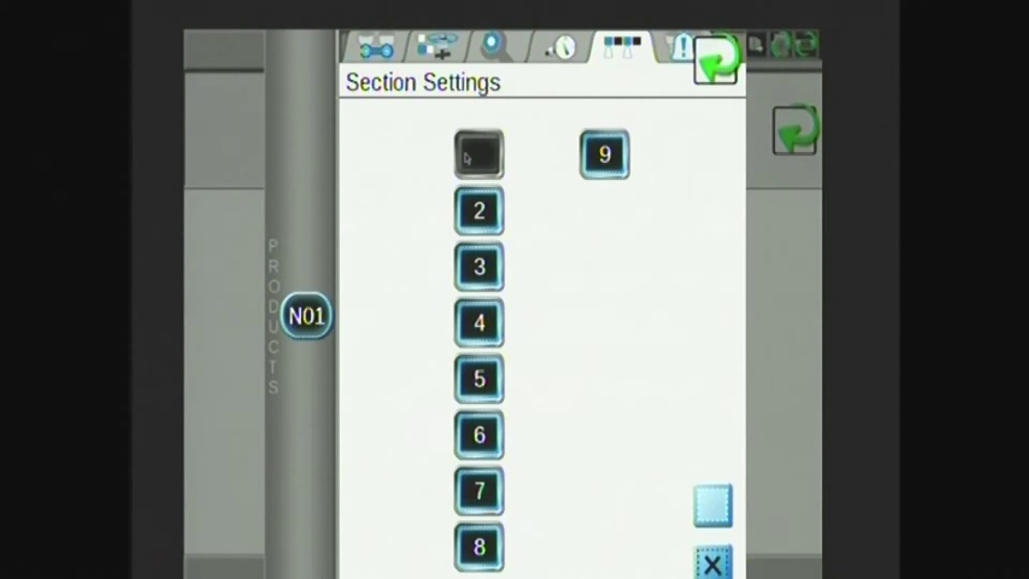
Turn section 1 of product N01 back on and check the product's alarm settings
left_click(467, 157)
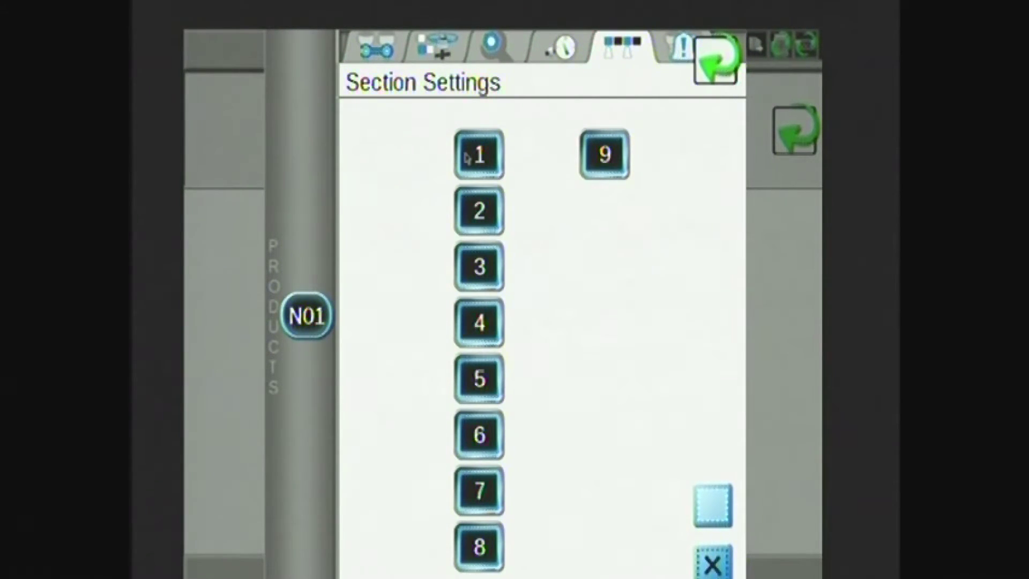
left_click(662, 42)
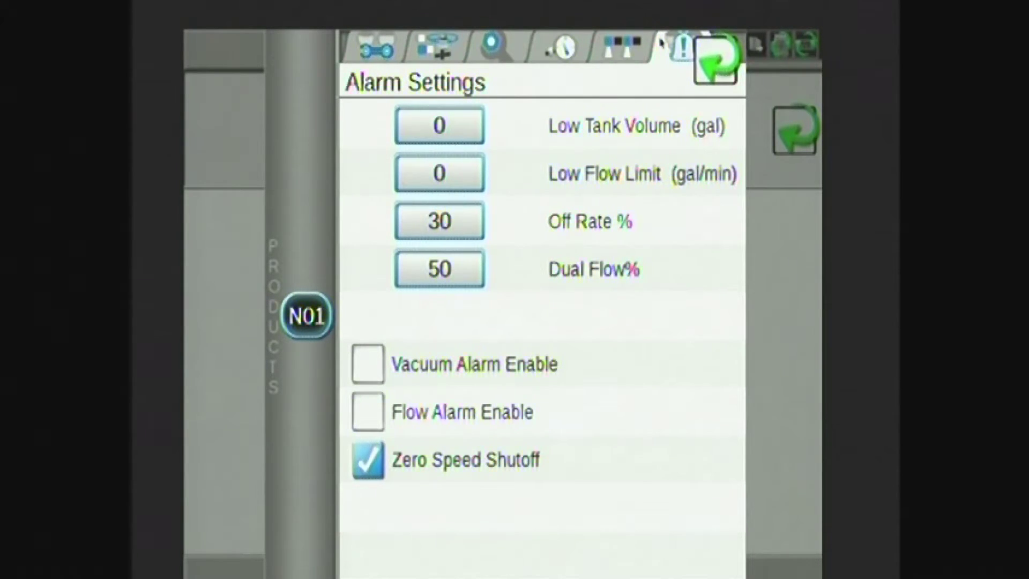
left_click(705, 56)
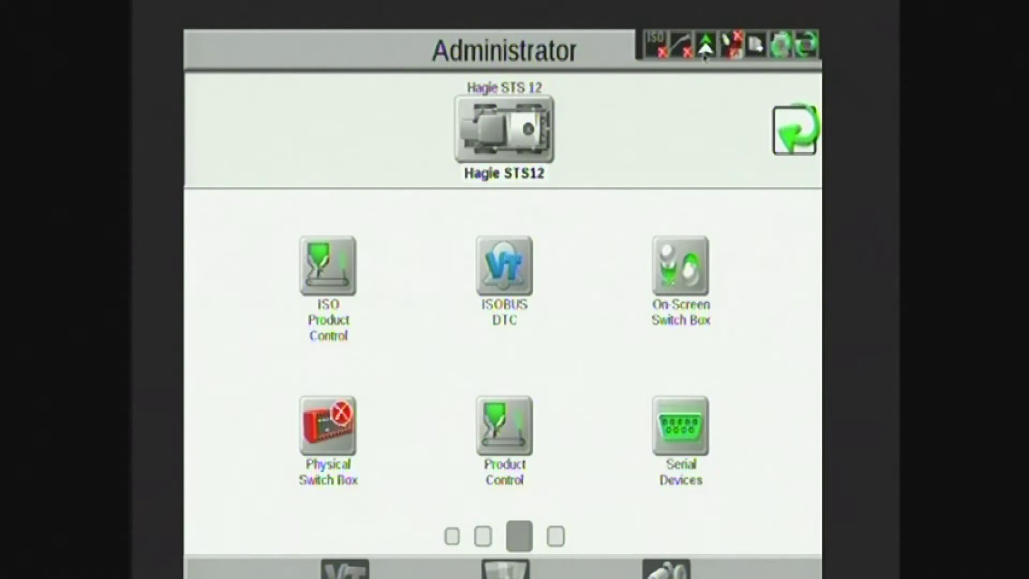
Look through the remaining Hagie STS12 settings pages and the product configuration for Water
left_click_drag(786, 408, 280, 452)
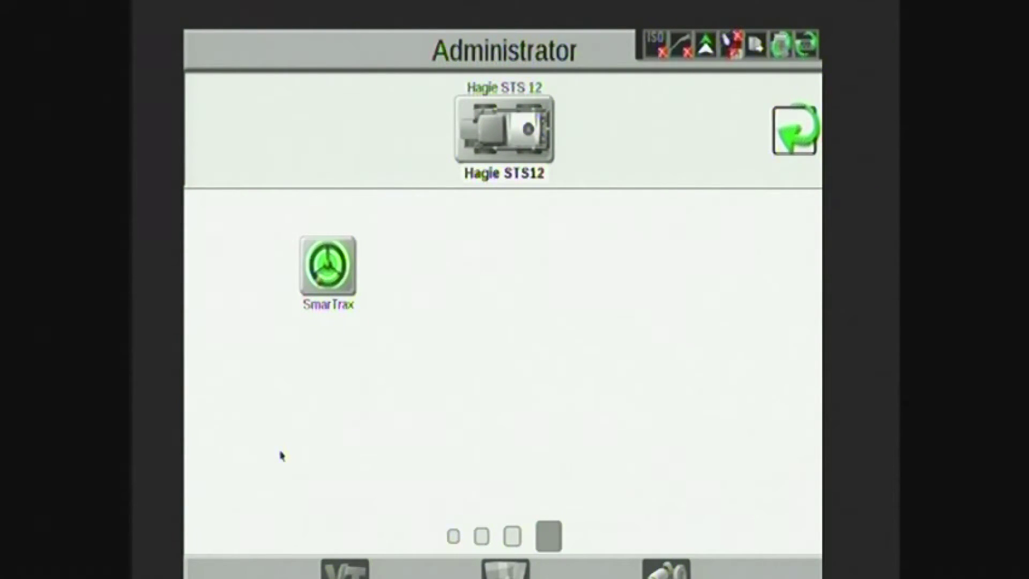
left_click_drag(280, 456, 670, 450)
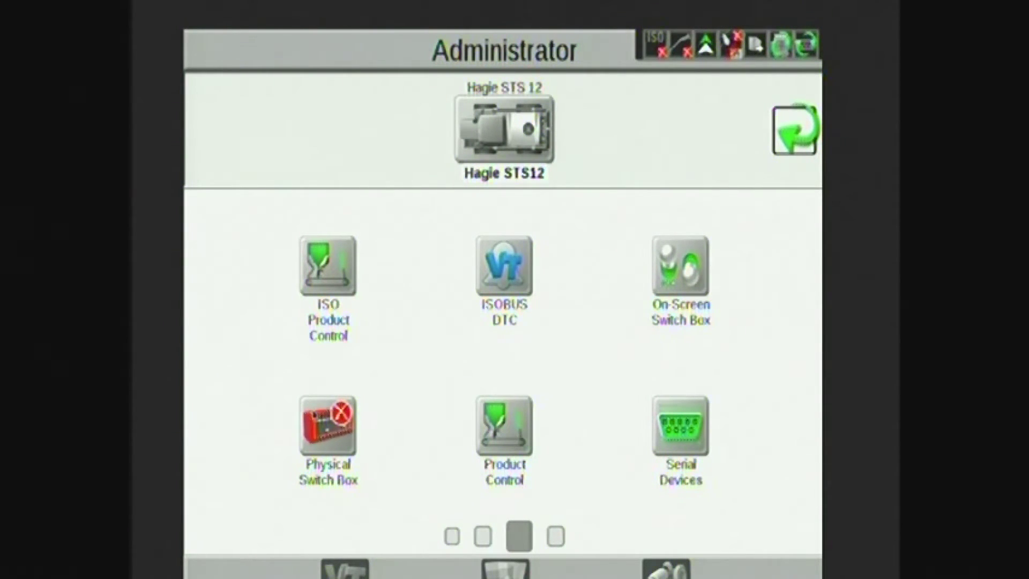
left_click(794, 130)
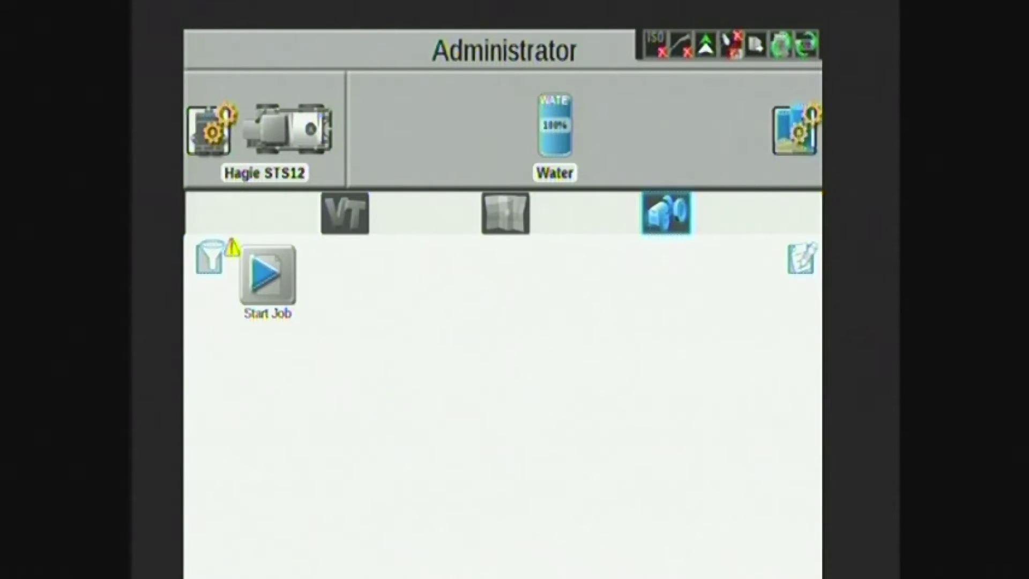
left_click(552, 130)
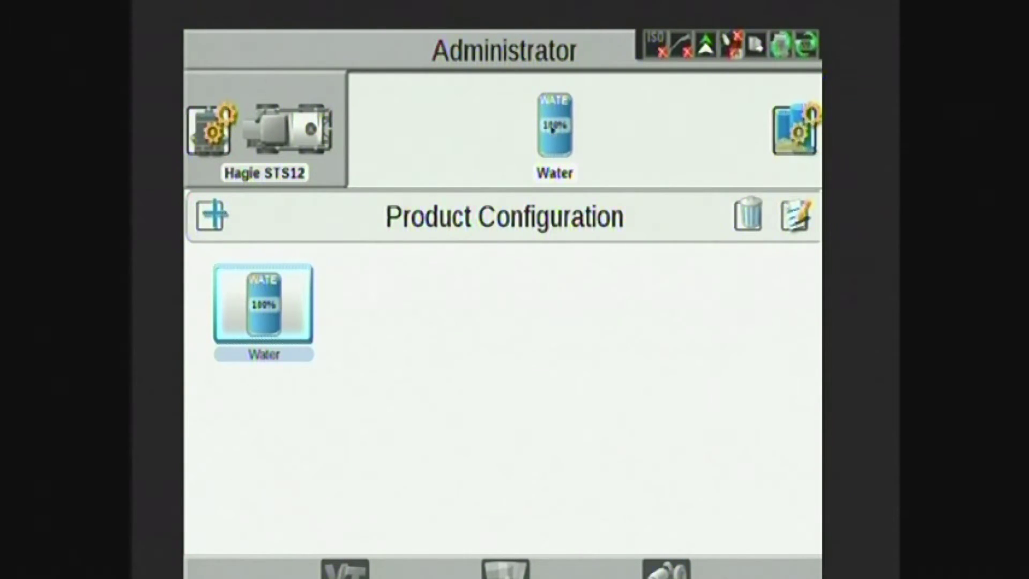
left_click(552, 129)
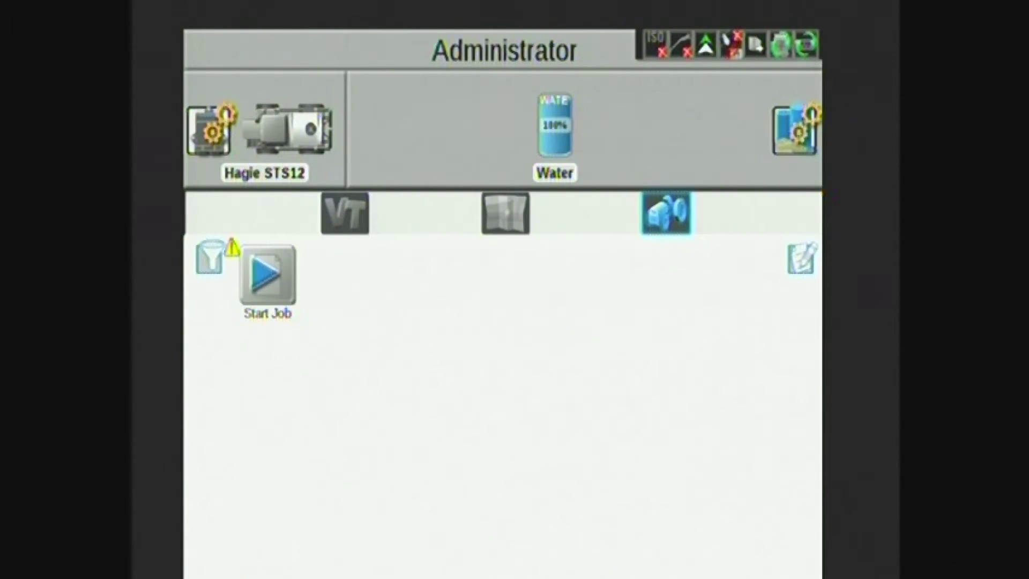
Start a new job without GPS, using a target rate of 10 gal/ac for Water
left_click(267, 272)
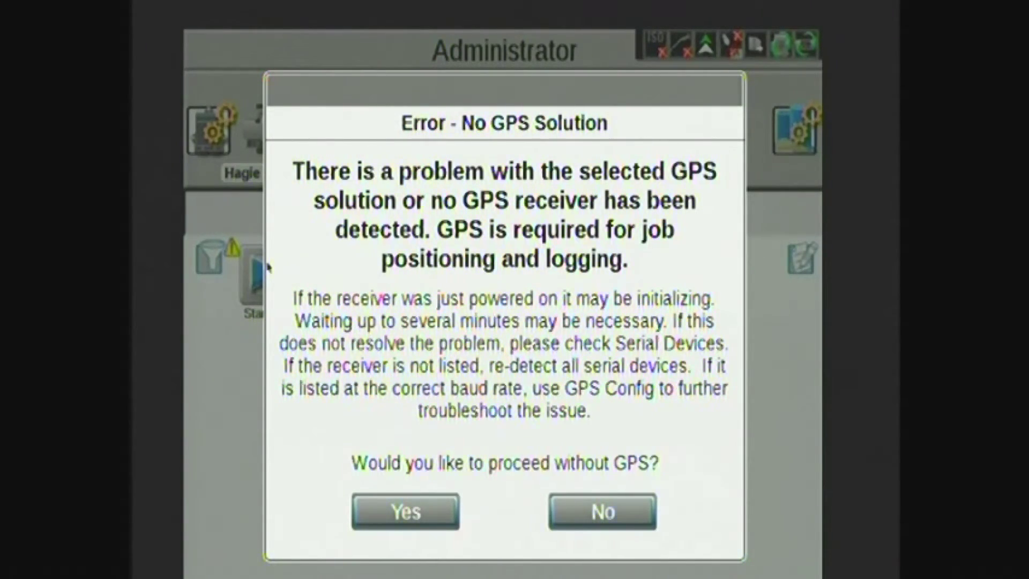
left_click(411, 502)
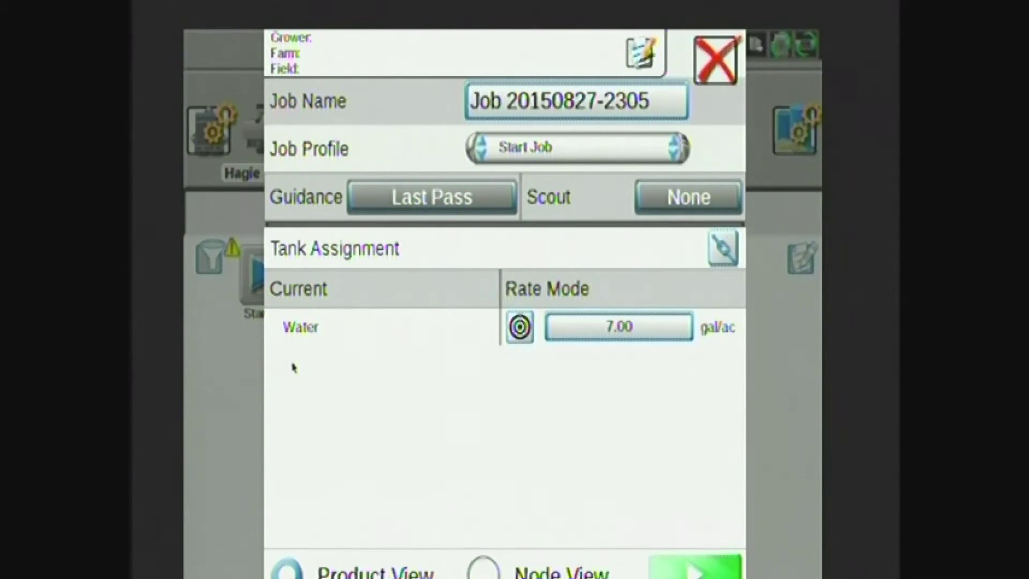
left_click(632, 326)
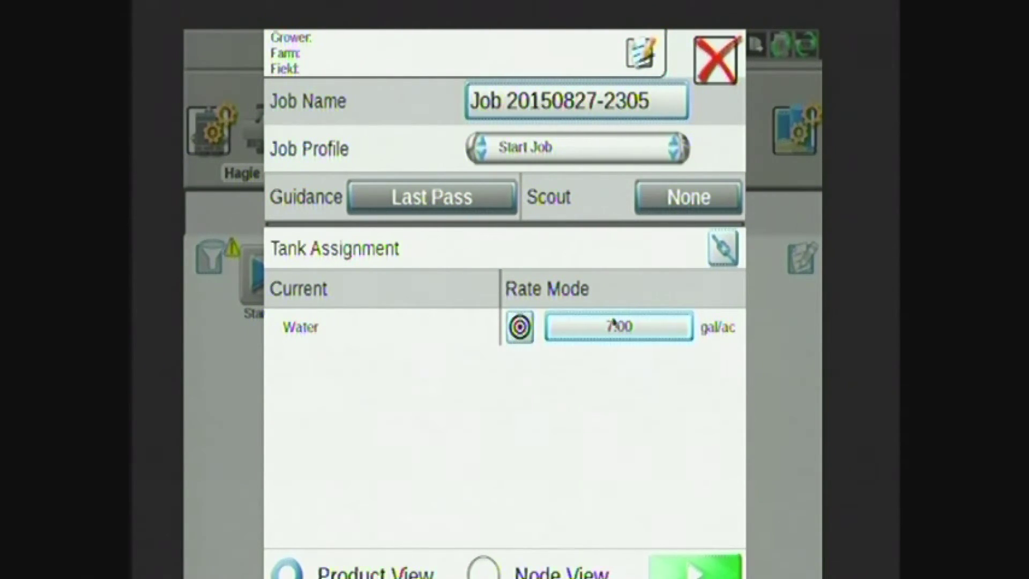
left_click(414, 260)
left_click(466, 446)
left_click(576, 449)
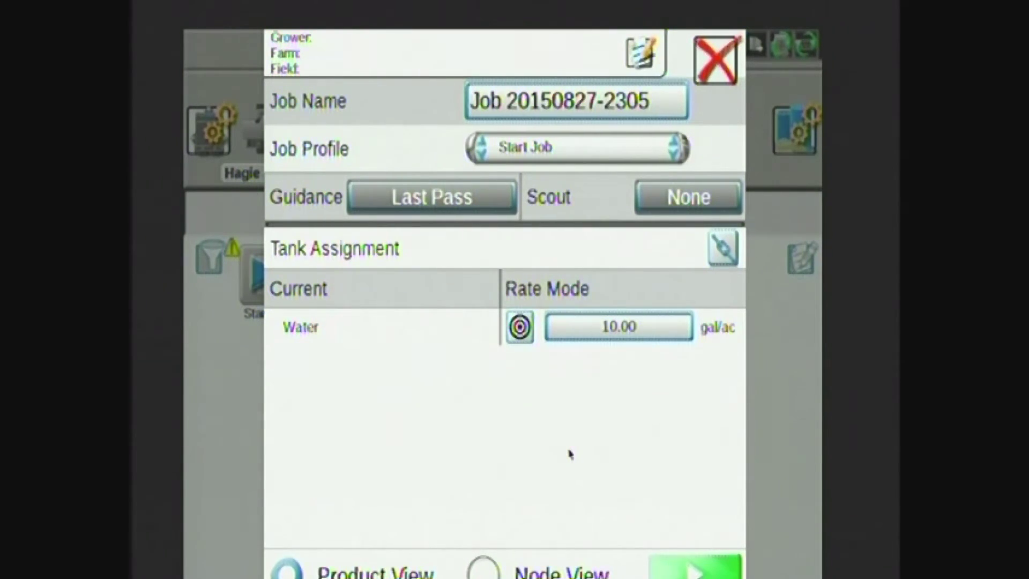
left_click(694, 567)
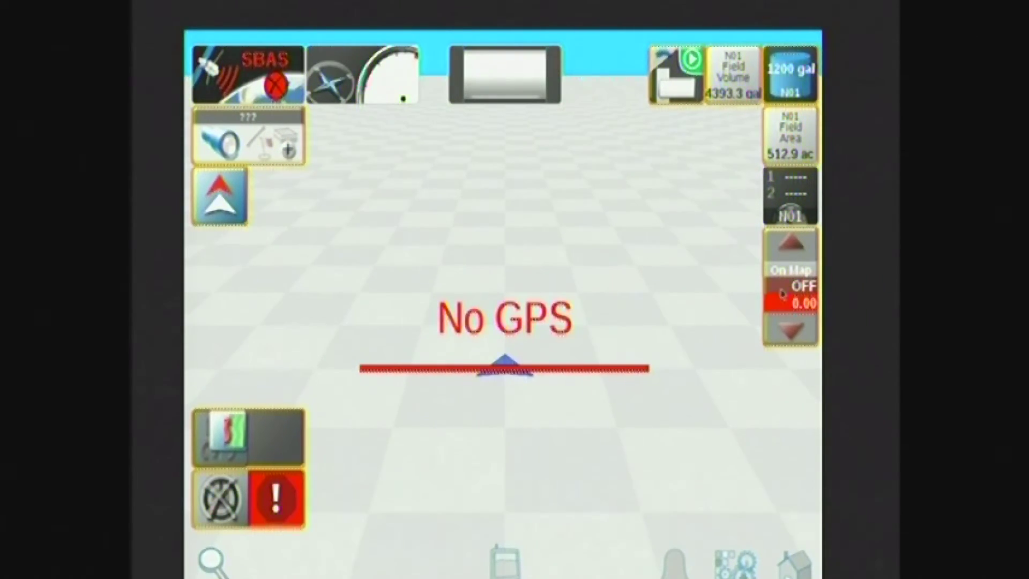
Switch the rate control of the product shown on the map from Off to Auto
left_click(771, 304)
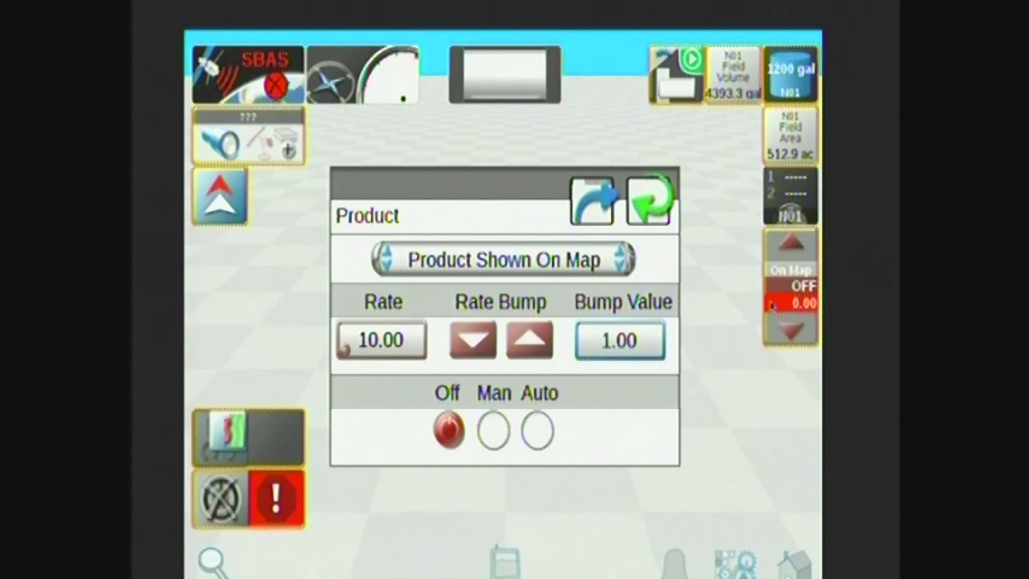
left_click(486, 424)
left_click(527, 436)
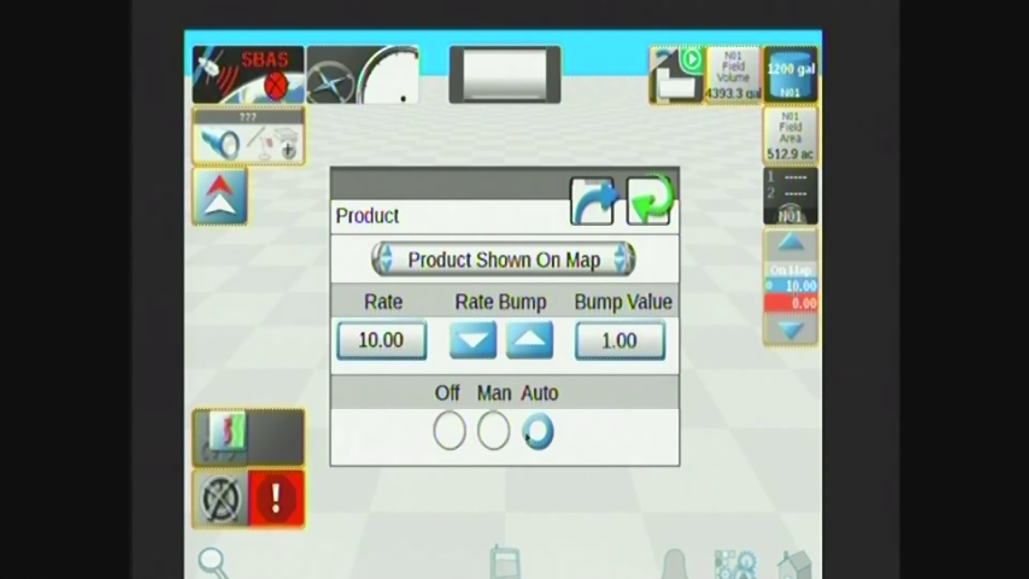
left_click(648, 203)
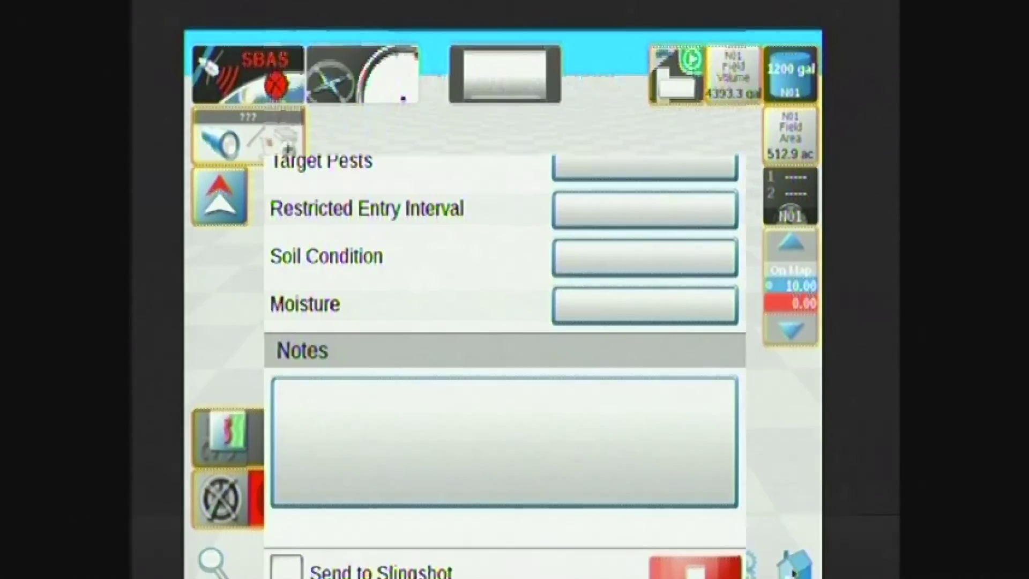
Leave the running job's map and open its job summary
left_click(794, 569)
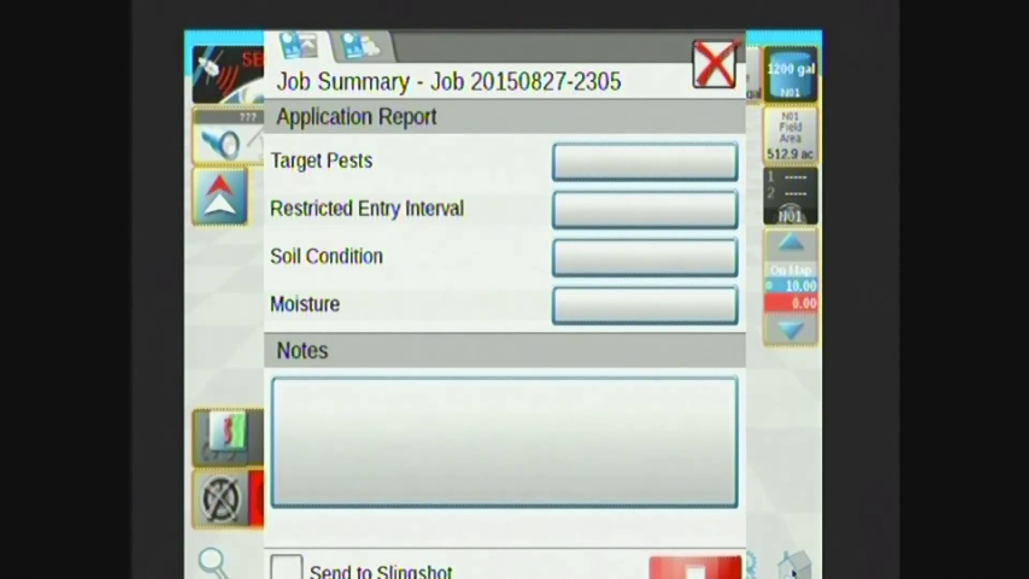